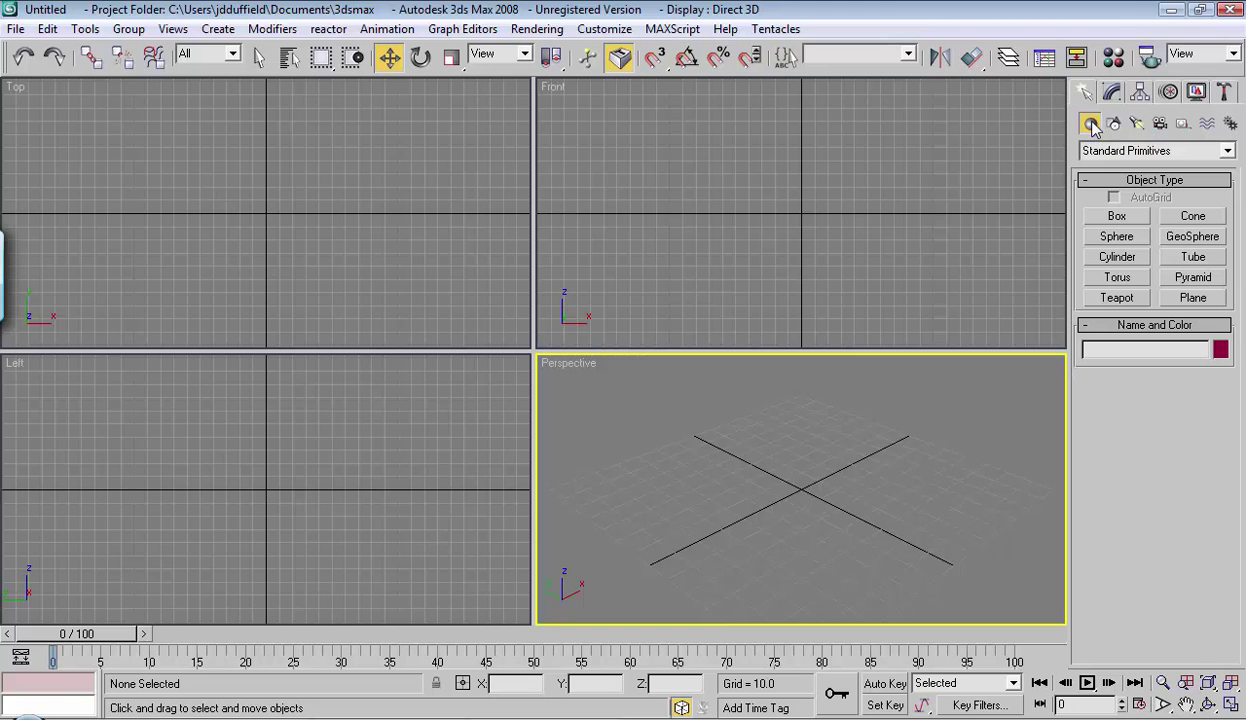
Create a Standard Primitives box about 135.8 × 168.3 × 73.8 and zoom extents in all views
left_click(1162, 152)
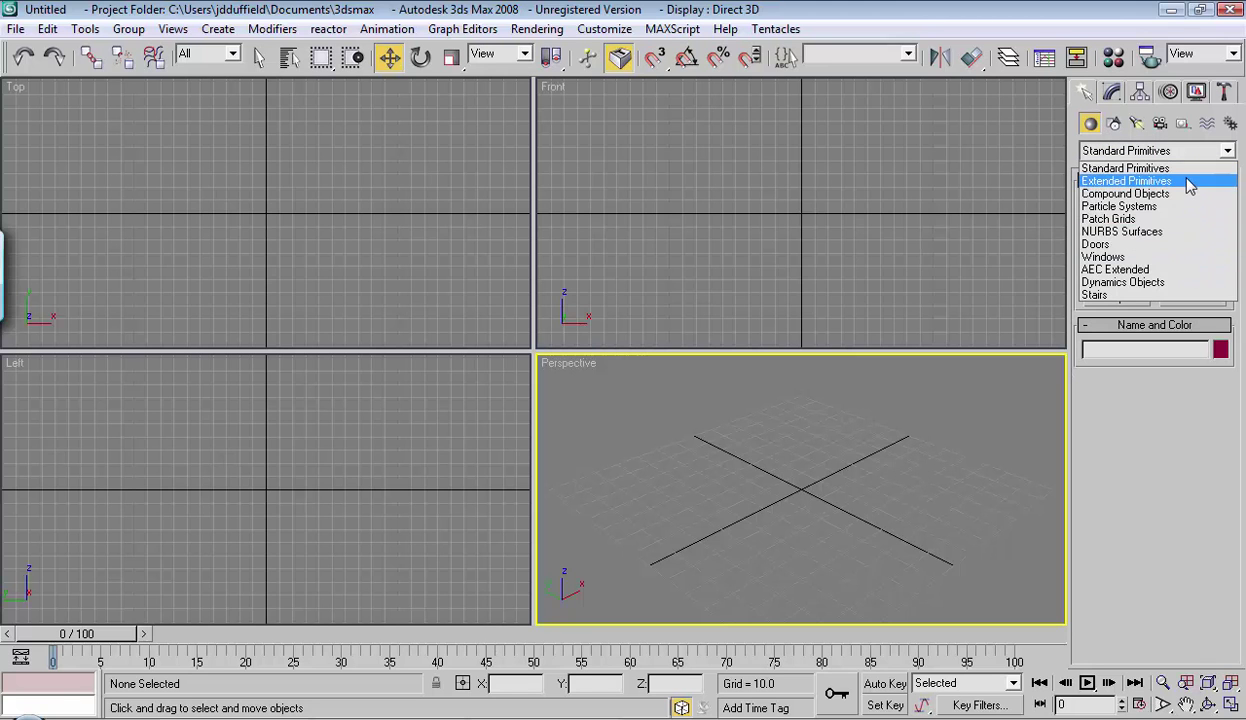
left_click(1160, 169)
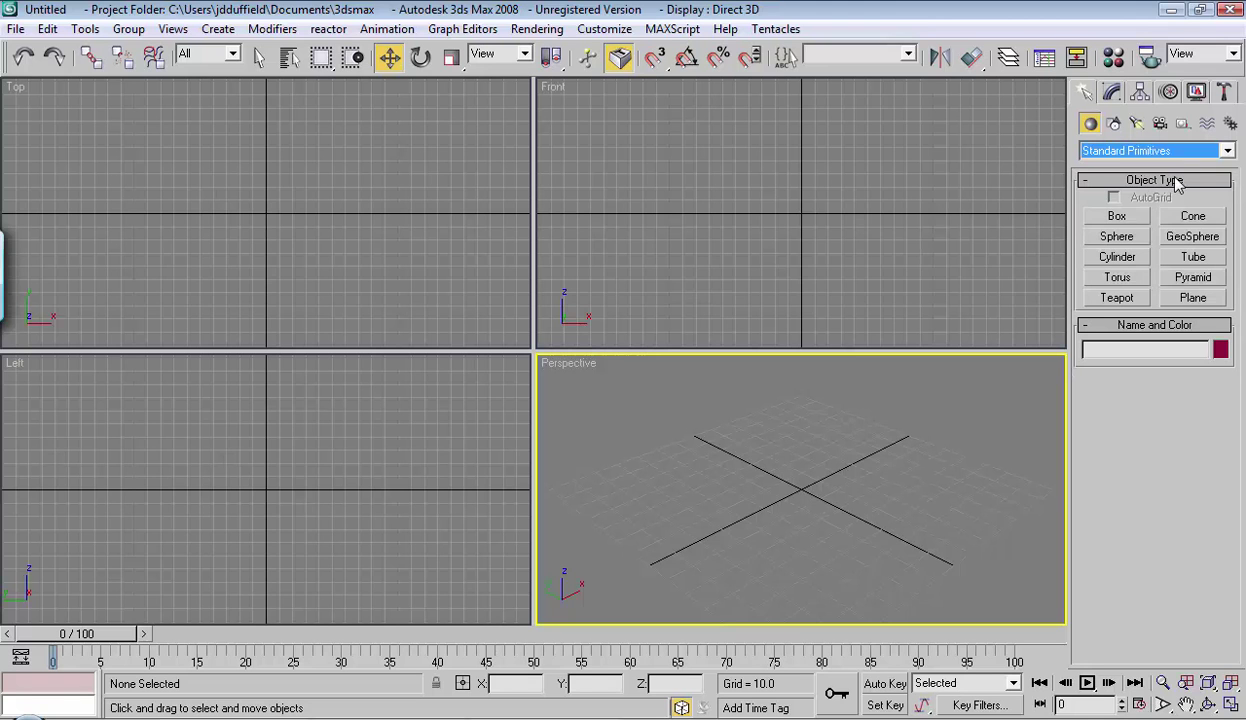
left_click(1117, 217)
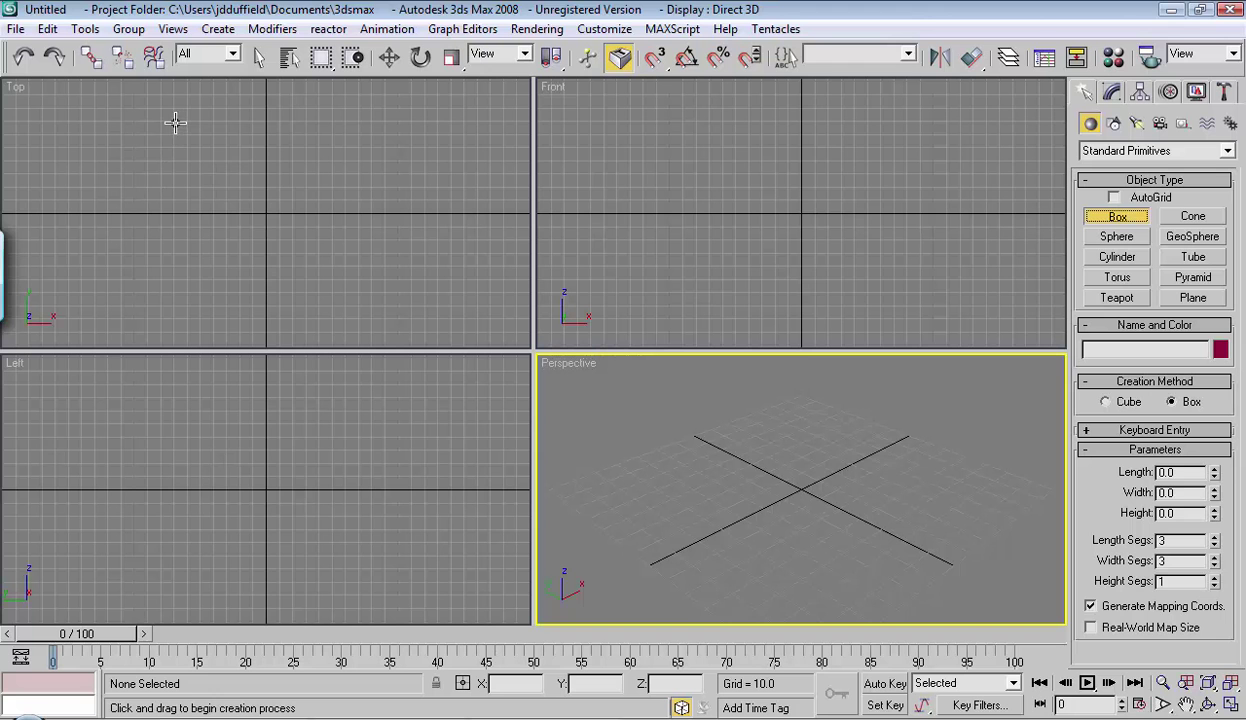
left_click_drag(175, 122, 397, 301)
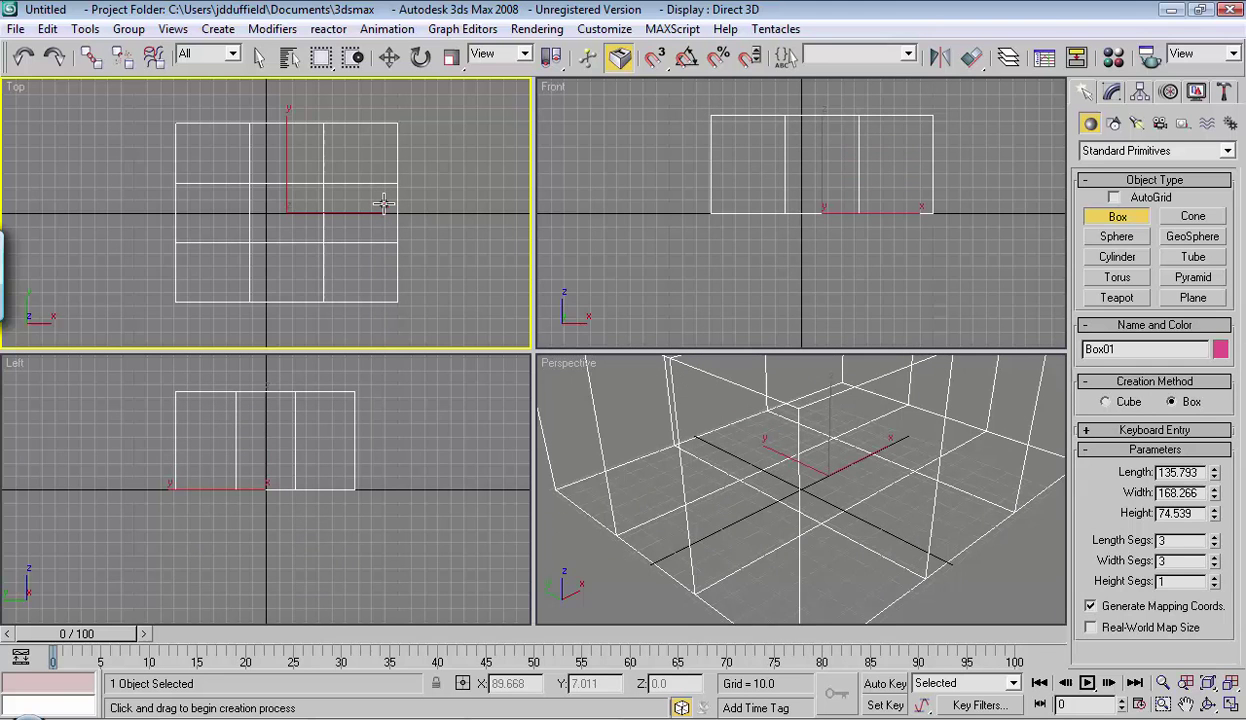
left_click(384, 201)
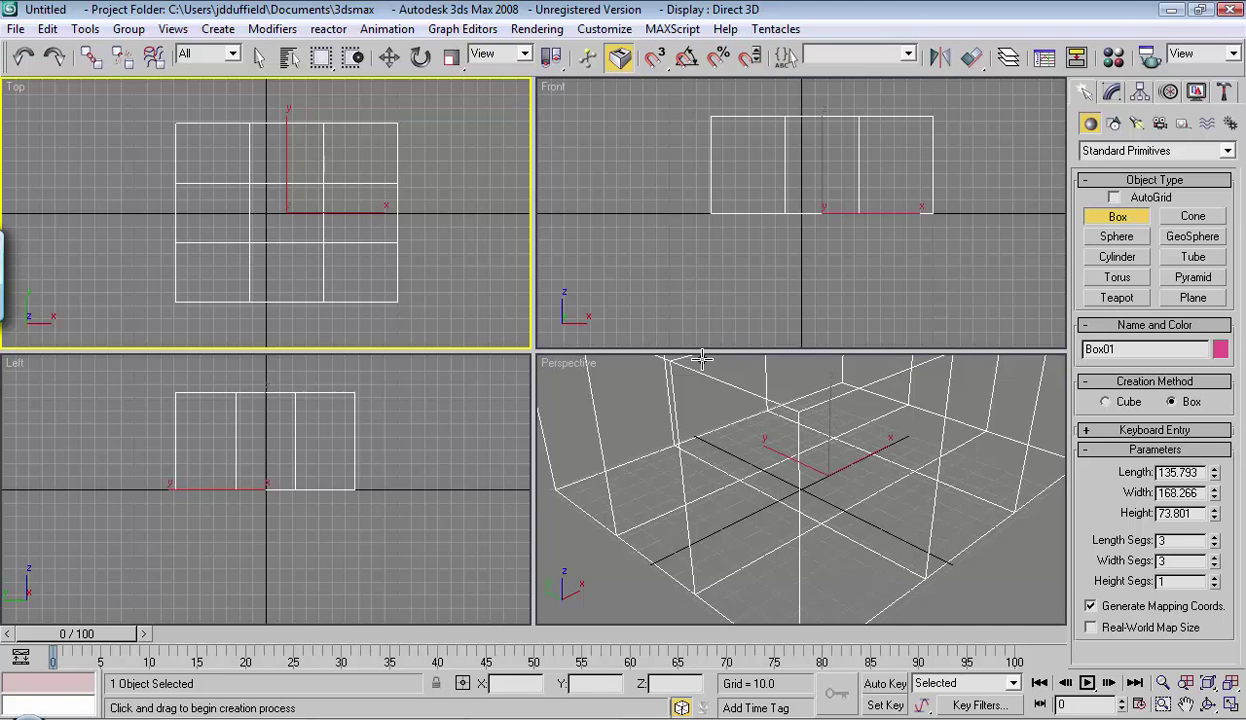
key("z")
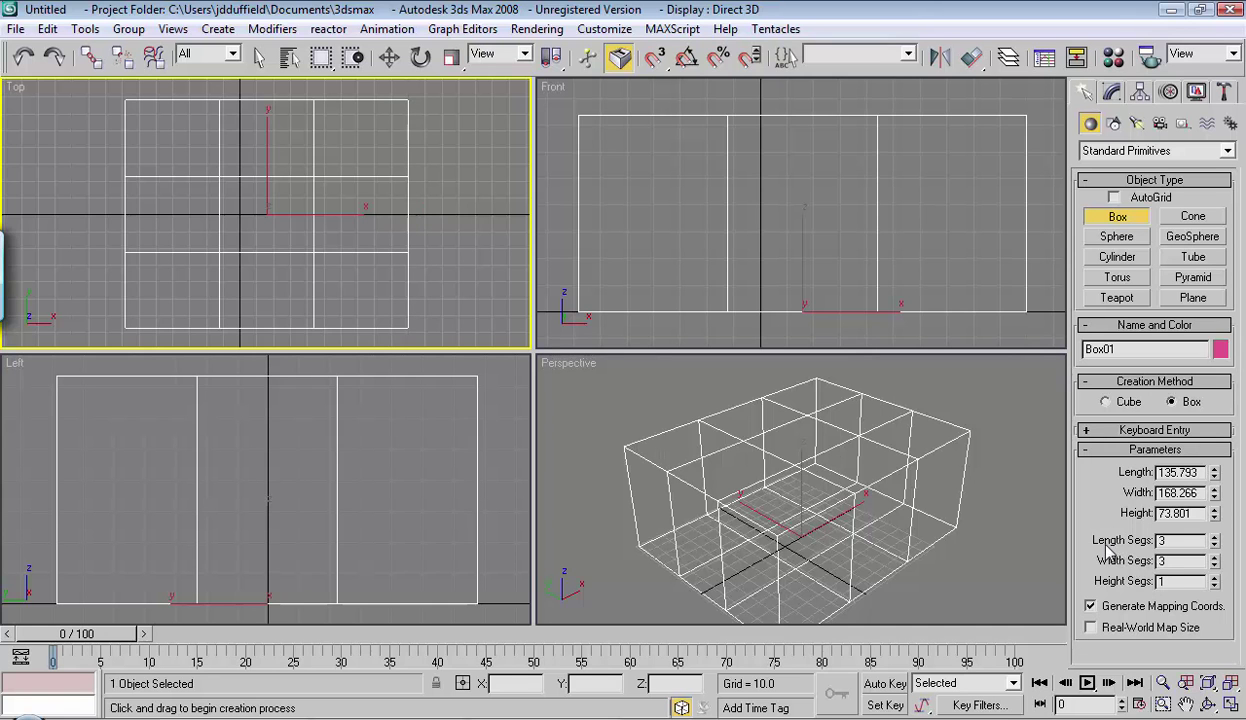
Try 7 length and width segments on the box, then return both to 3
left_click(1214, 537)
left_click(1214, 537)
left_click(1214, 537)
left_click(1214, 537)
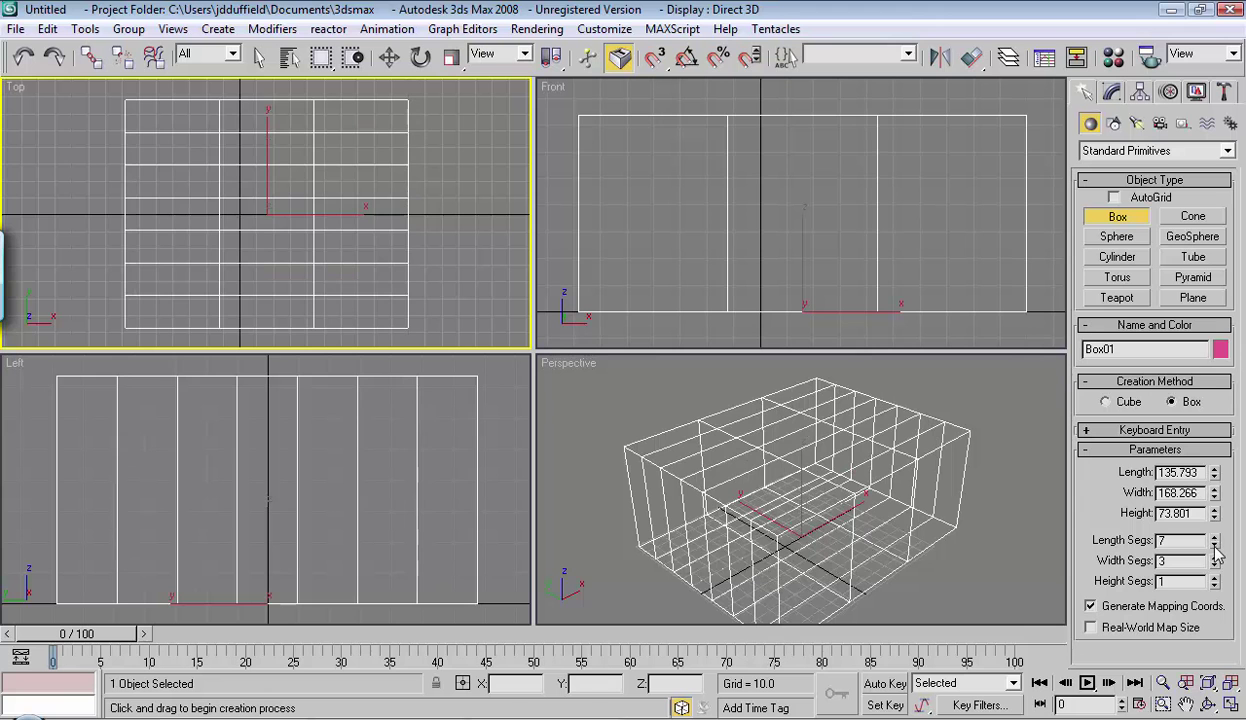
left_click(1214, 544)
left_click(1214, 544)
left_click(1214, 544)
left_click(1214, 544)
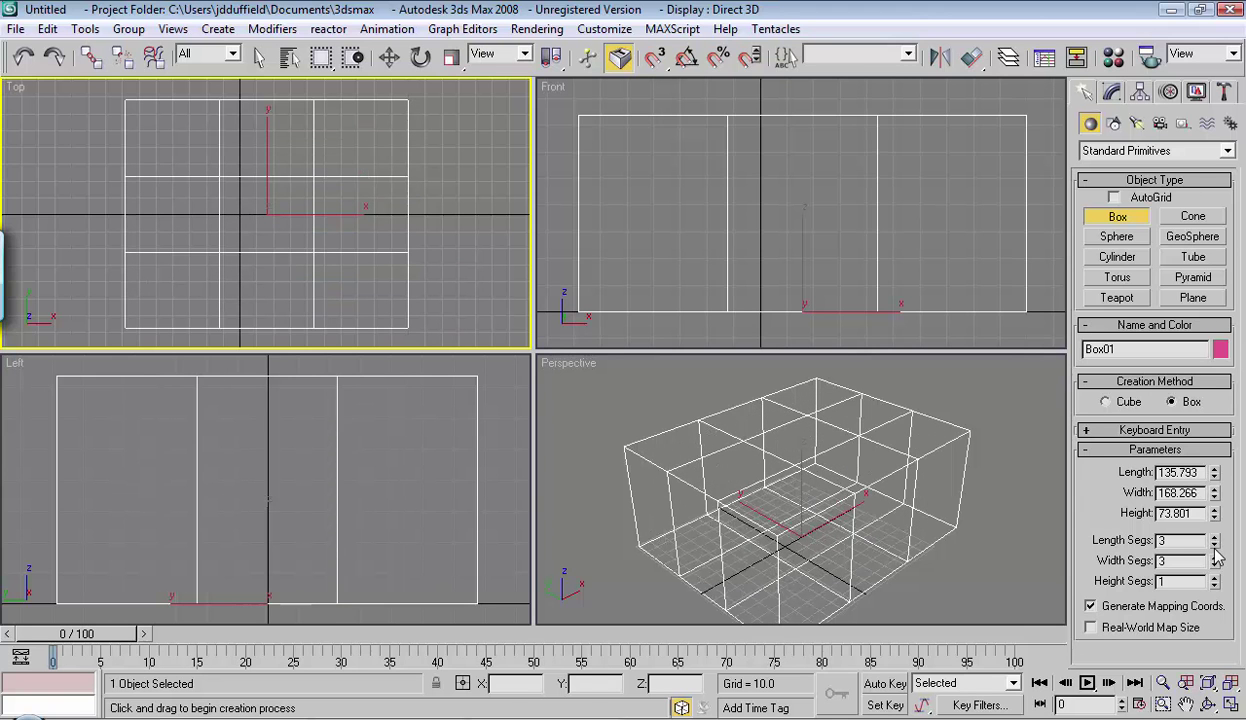
left_click(1214, 556)
left_click(1214, 556)
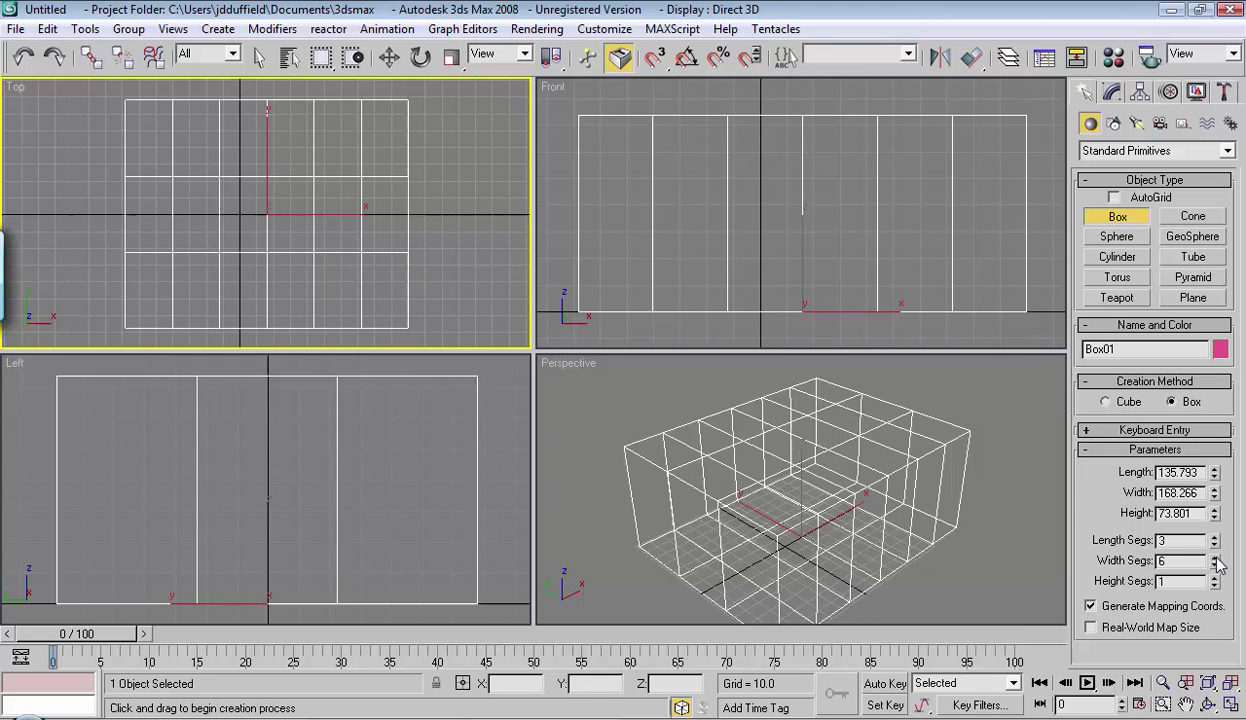
left_click(1214, 556)
left_click(1214, 556)
left_click(1214, 564)
left_click(1214, 564)
left_click(1214, 564)
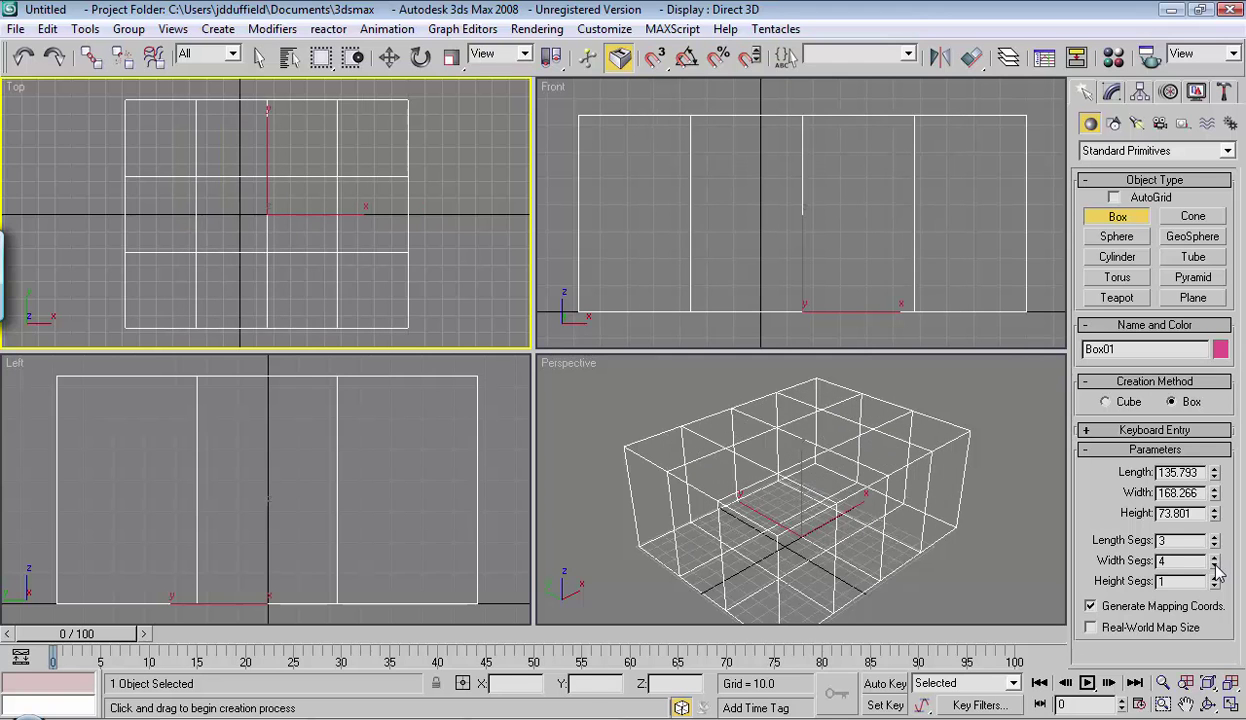
left_click(1214, 564)
Settle the box's height segments at 3 after trying 4 and 2
left_click(1215, 577)
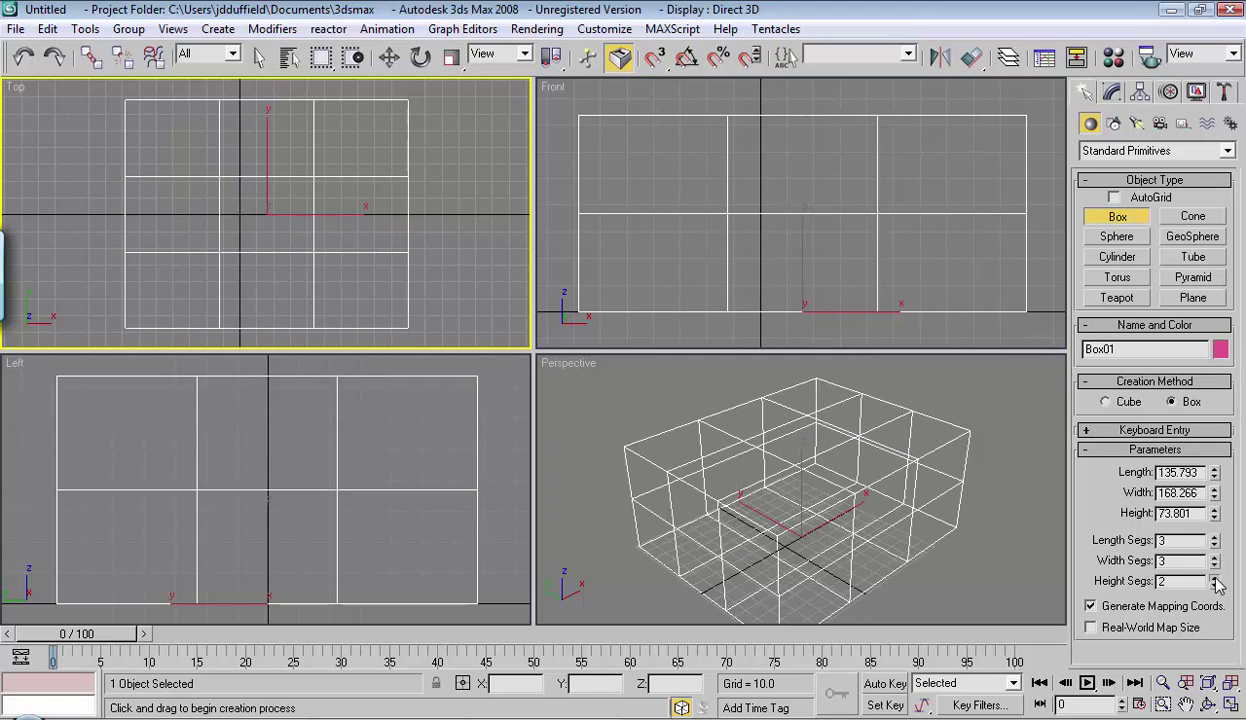
left_click(1215, 577)
left_click(1215, 577)
left_click(1214, 585)
left_click(1214, 585)
left_click(1215, 579)
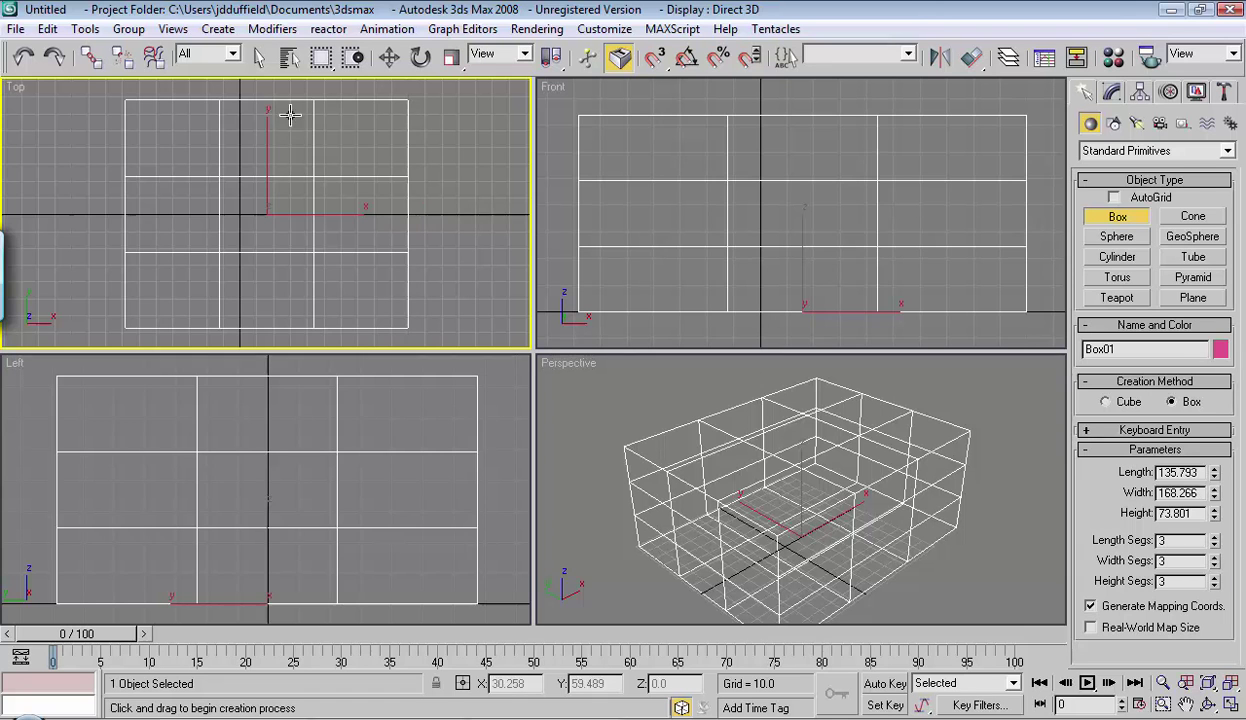
Select Box01 and convert it to an Editable Poly through the right-click Convert To menu
left_click(389, 57)
key("ctrl+z")
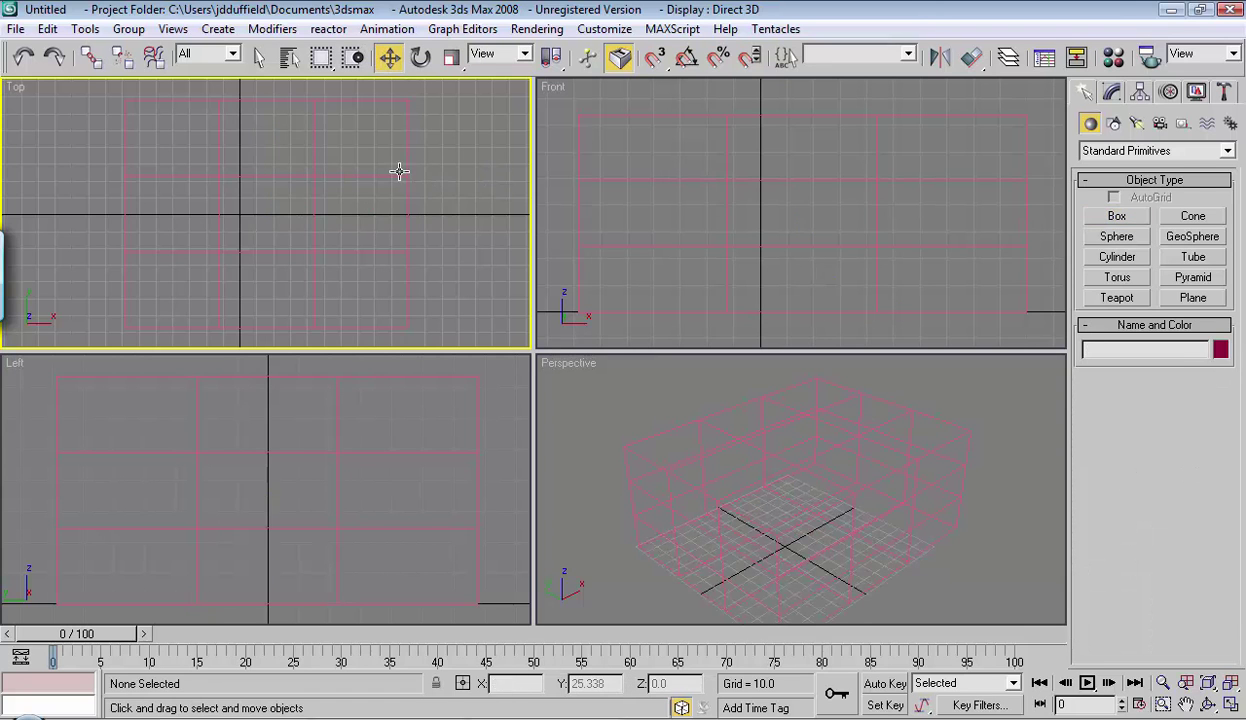
key("ctrl+y")
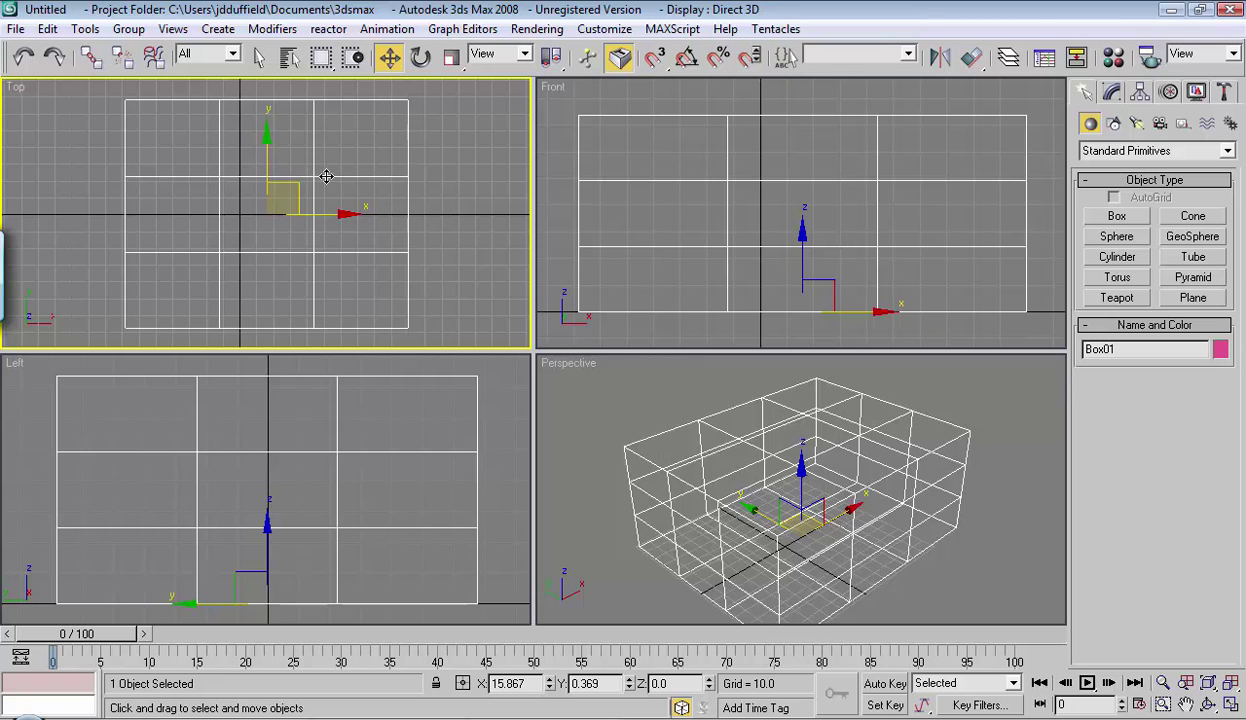
right_click(323, 172)
mouse_move(378, 354)
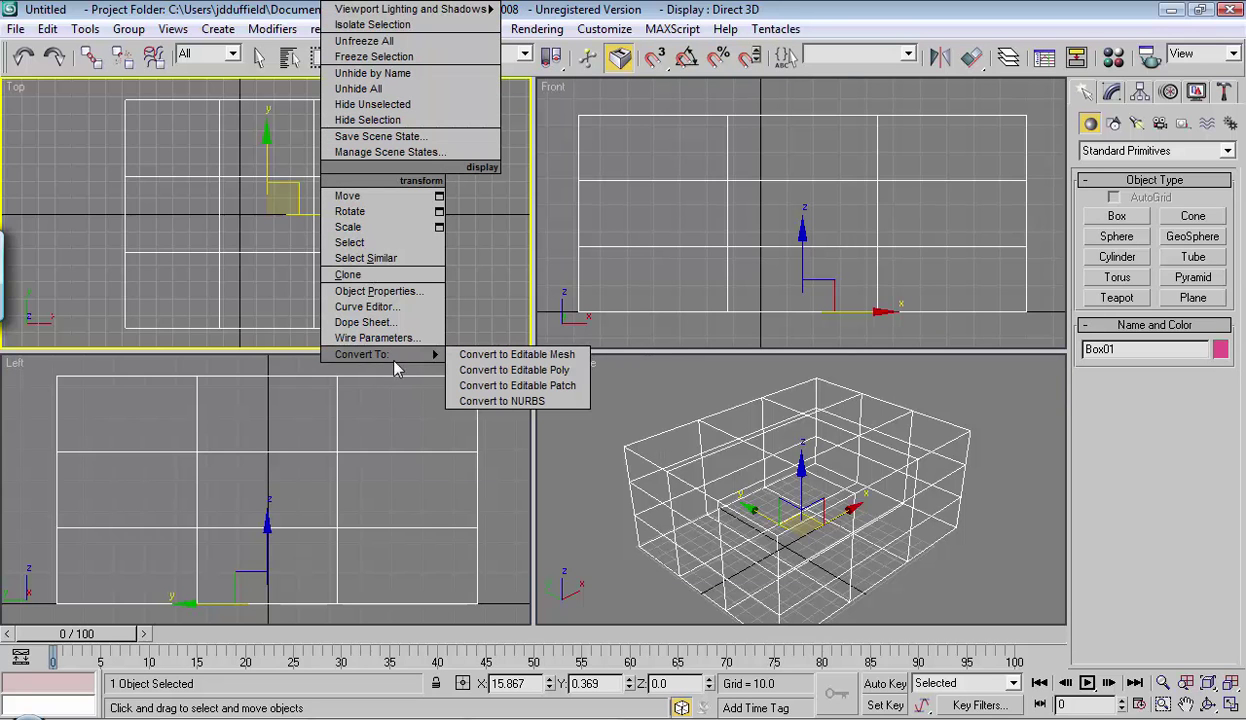
left_click(559, 372)
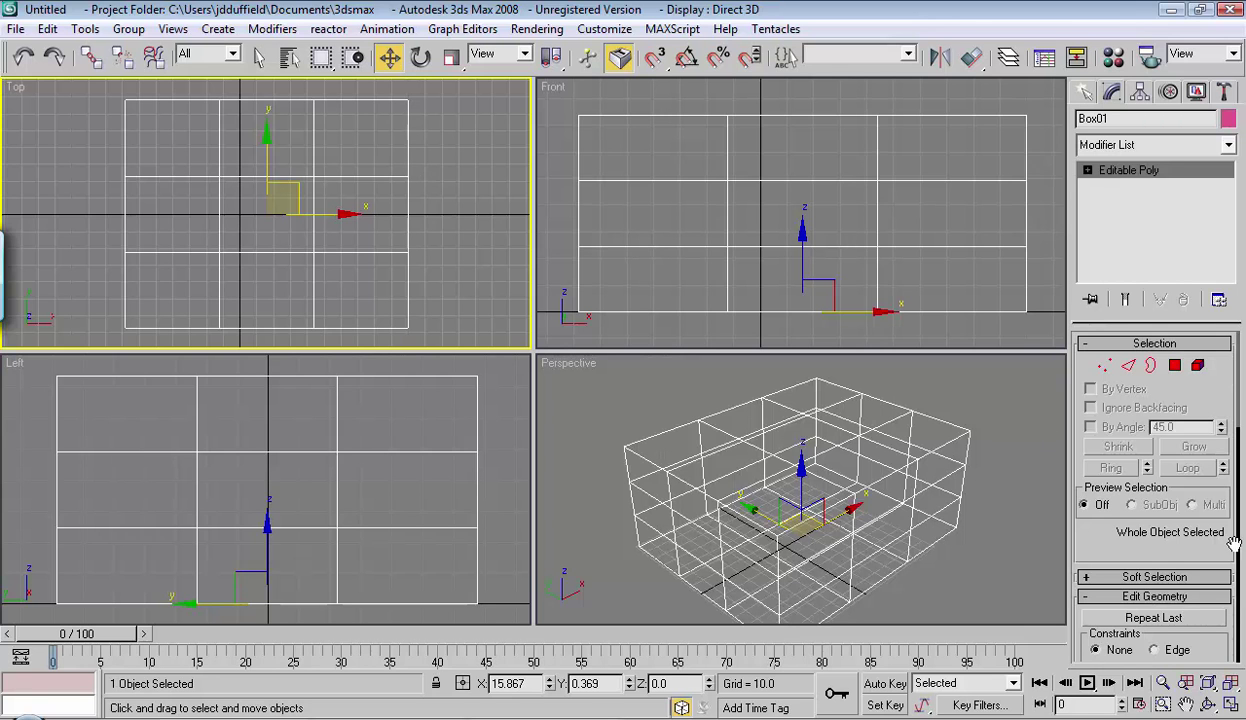
left_click_drag(1197, 545, 1056, 605)
left_click(1084, 92)
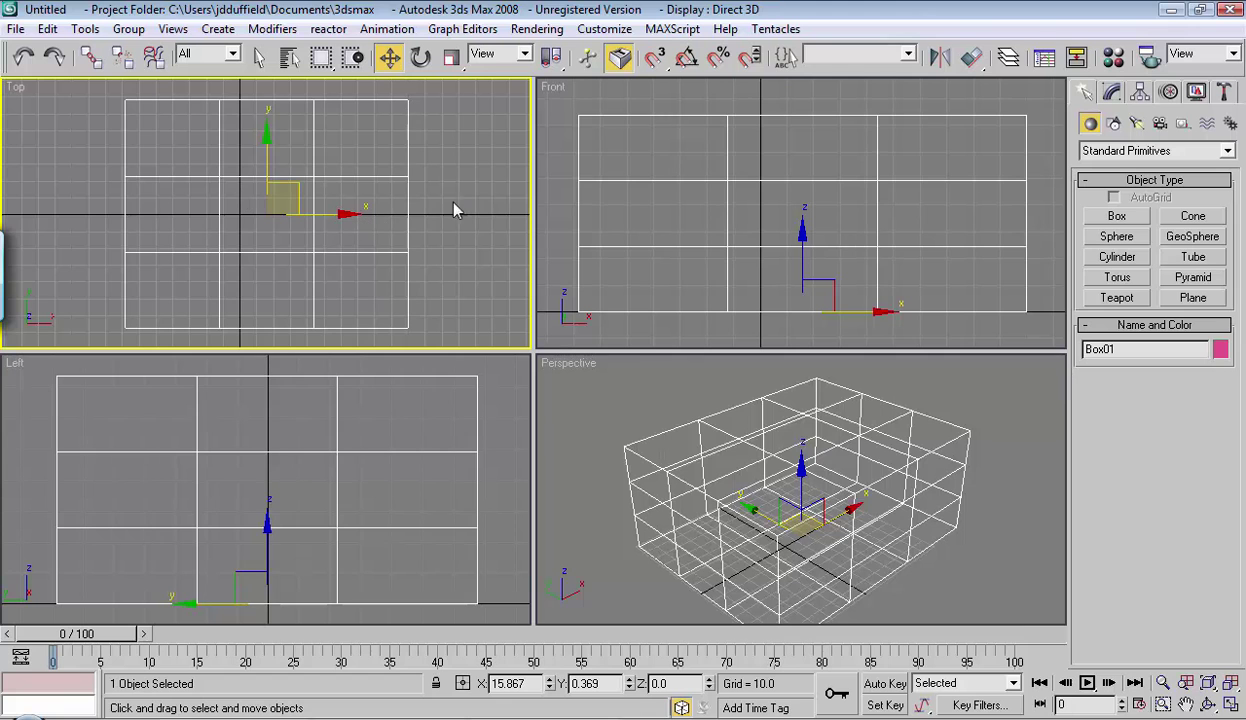
Enter Box01's Edge sub-object level and select one edge in the Front view
left_click(1111, 92)
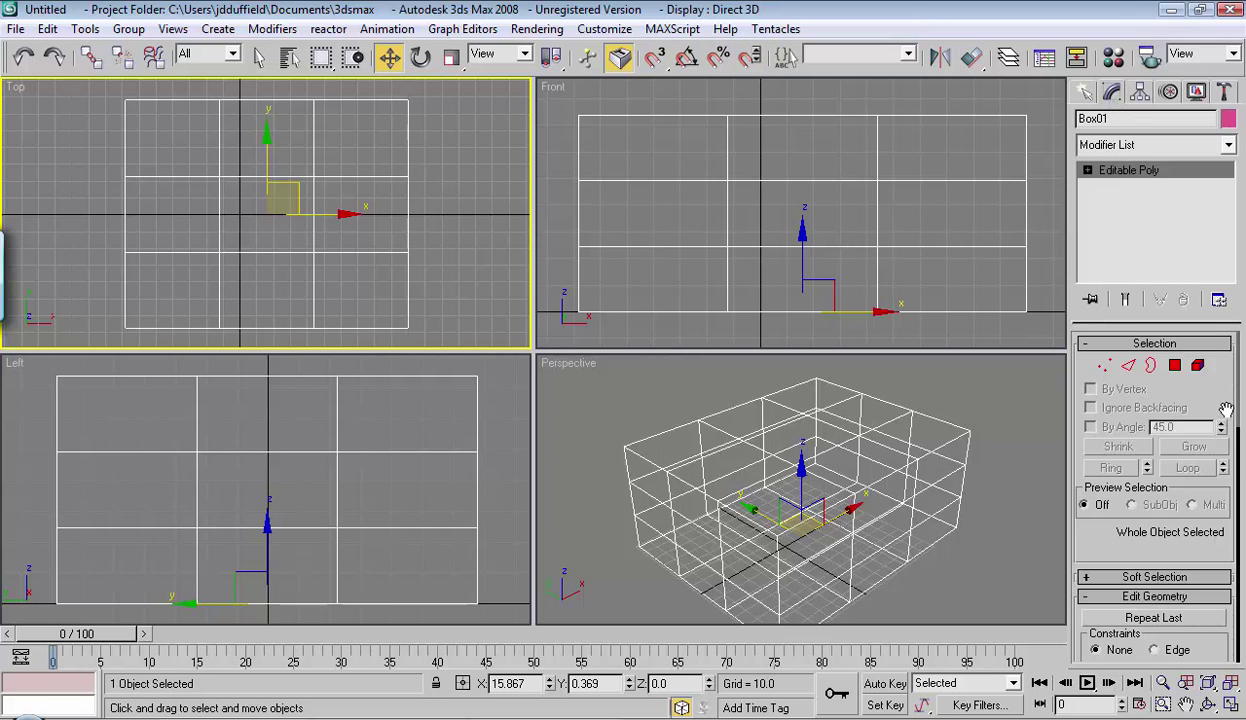
left_click_drag(1195, 402, 1157, 8)
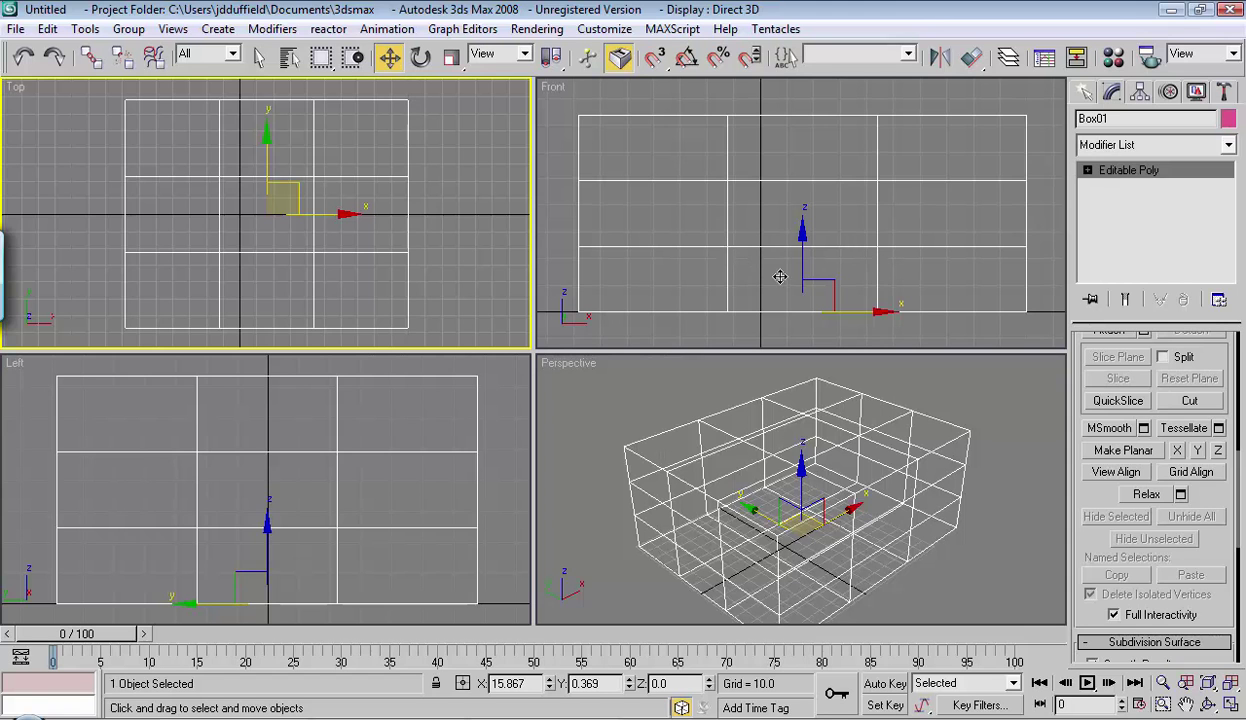
left_click(1085, 91)
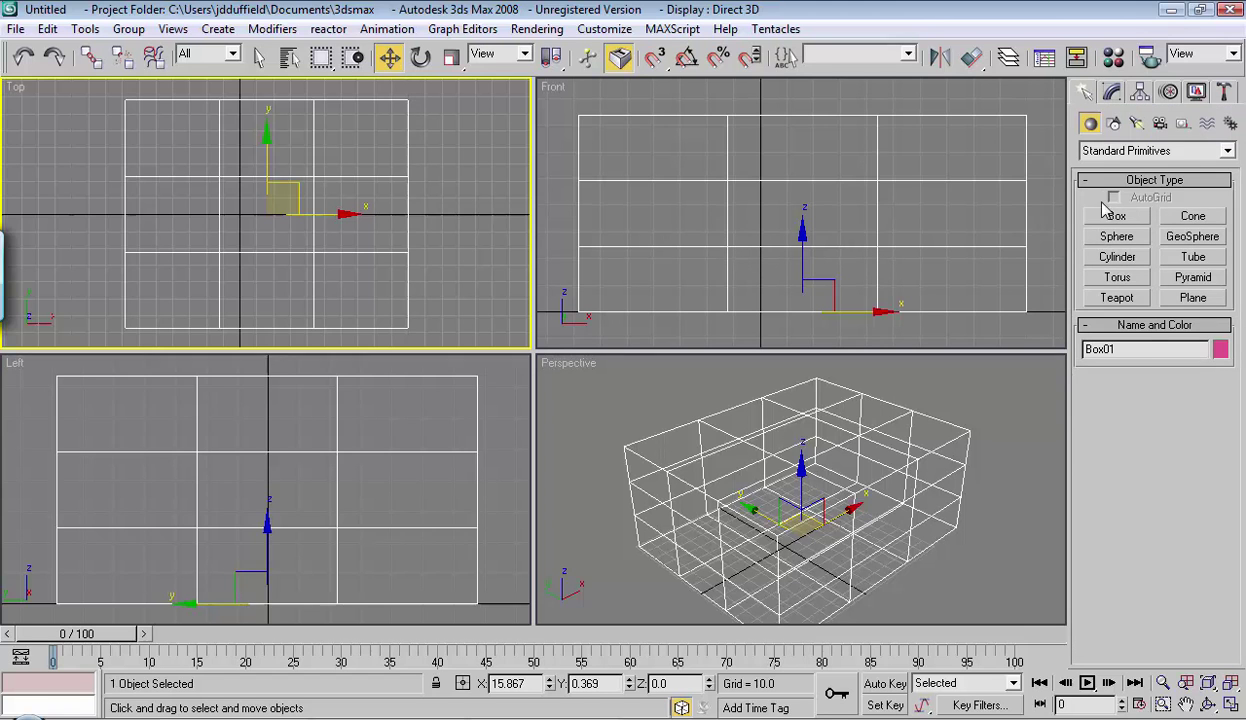
left_click(1111, 91)
left_click(1087, 170)
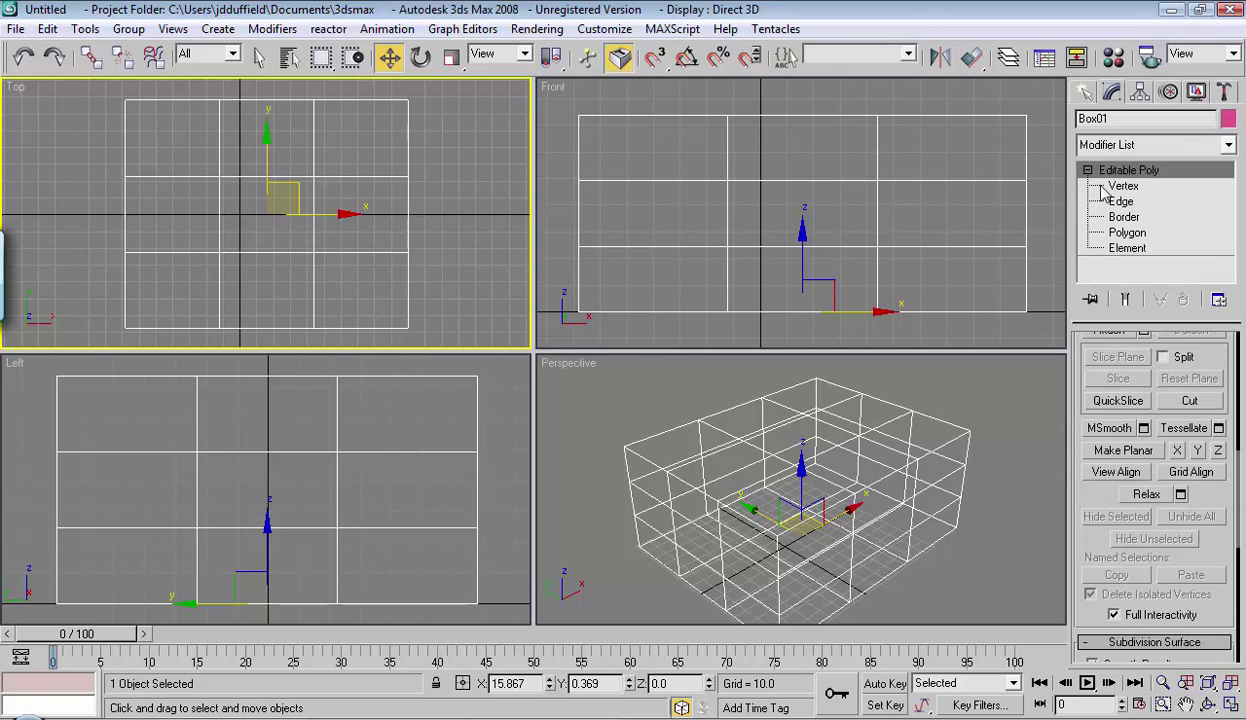
left_click(1121, 203)
left_click(735, 180)
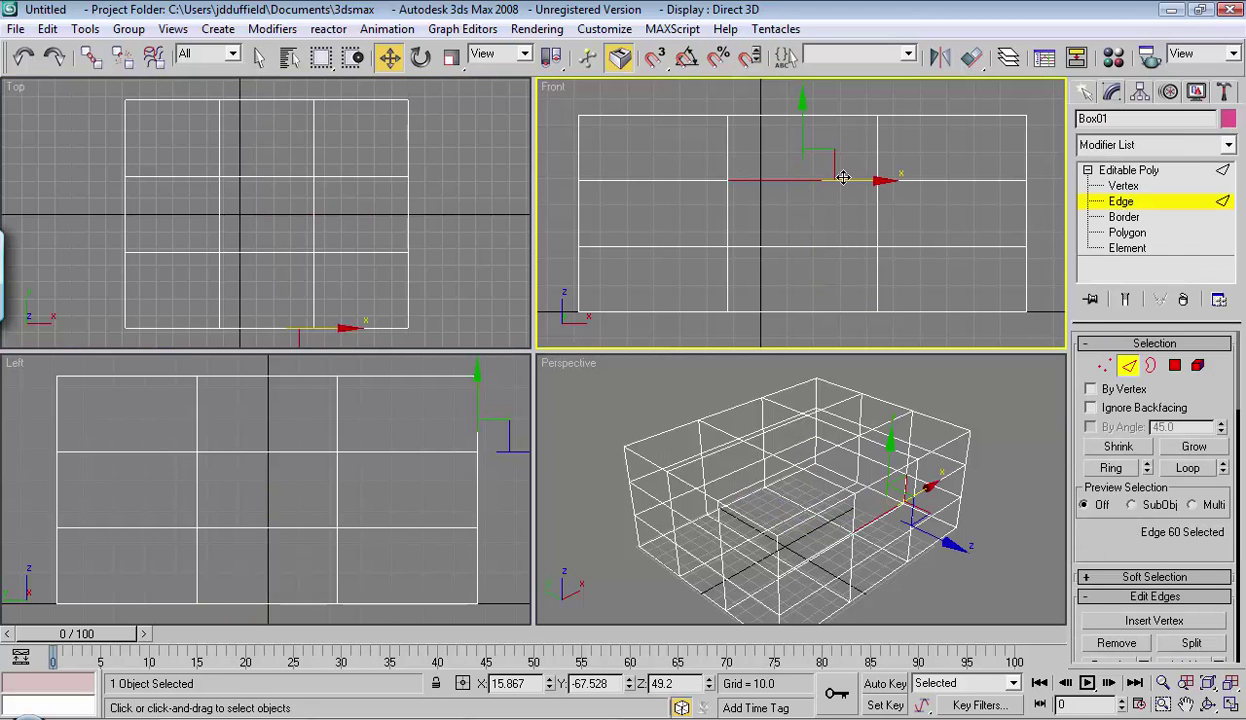
Drag the selected edge outward along Y in the Top view to form a pointed end
right_click(339, 311)
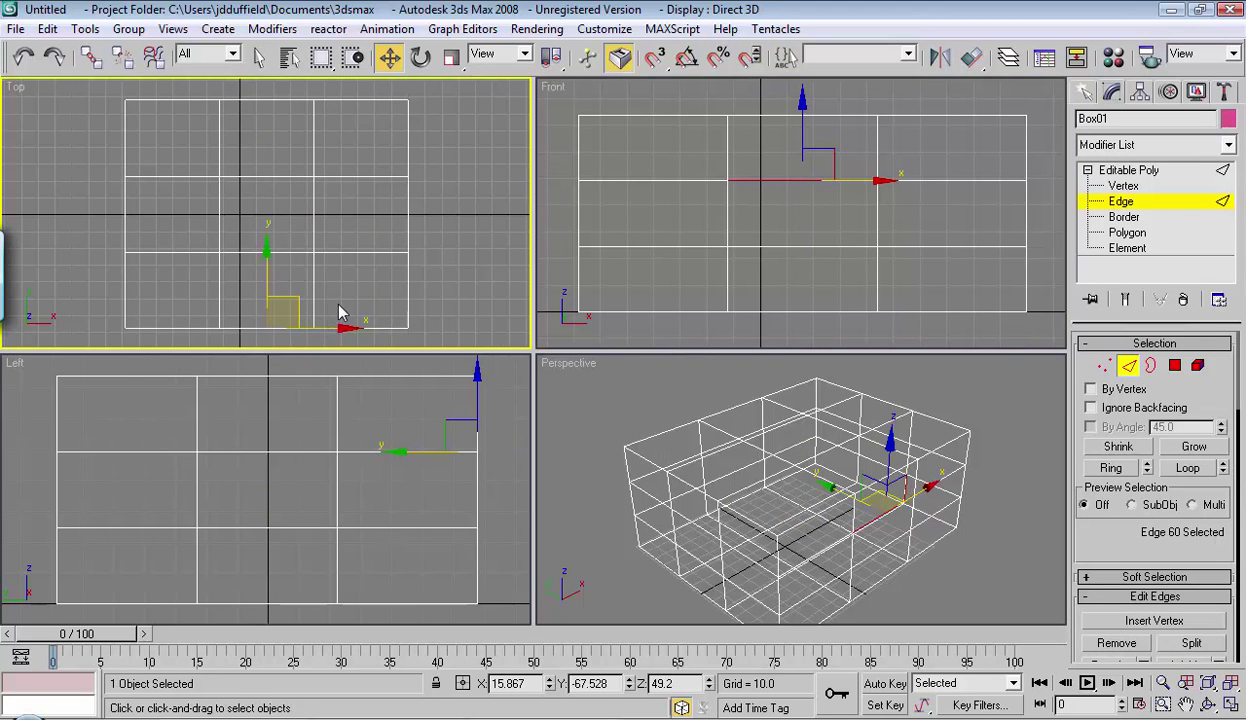
scroll(339, 311, "down", 2)
middle_click_drag(339, 311, 385, 184)
left_click_drag(320, 97, 317, 140)
scroll(461, 200, "down", 1)
middle_click_drag(461, 200, 447, 258)
right_click(659, 411)
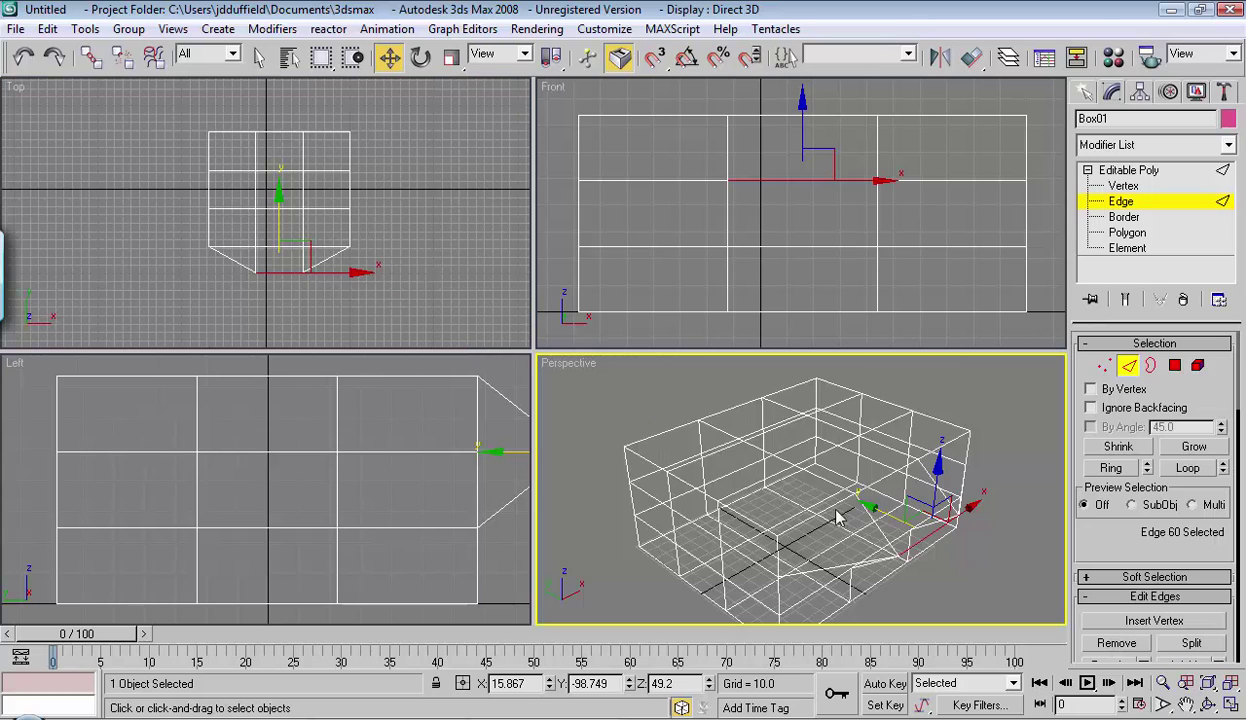
mouse_move(925, 507)
middle_mouse_down("alt")
mouse_move(885, 500)
mouse_move(972, 477)
mouse_move(954, 540)
mouse_move(951, 458)
mouse_move(975, 505)
mouse_move(942, 520)
middle_mouse_up("alt")
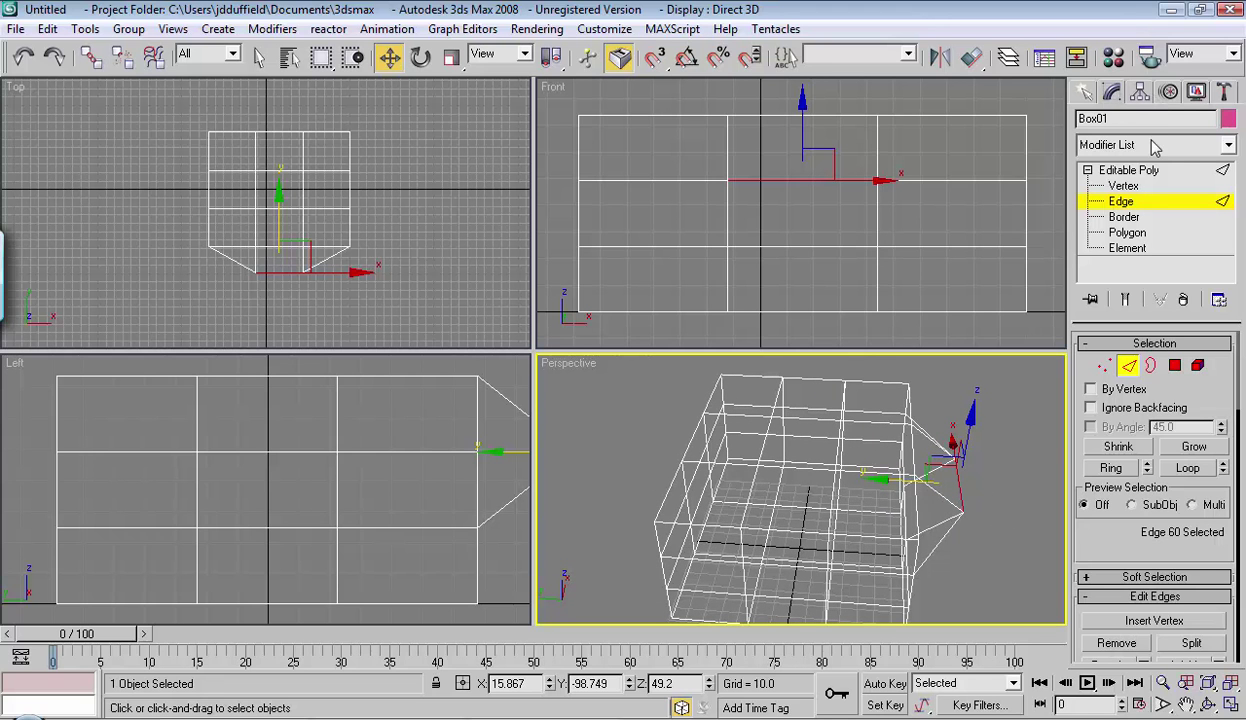
left_click(1086, 93)
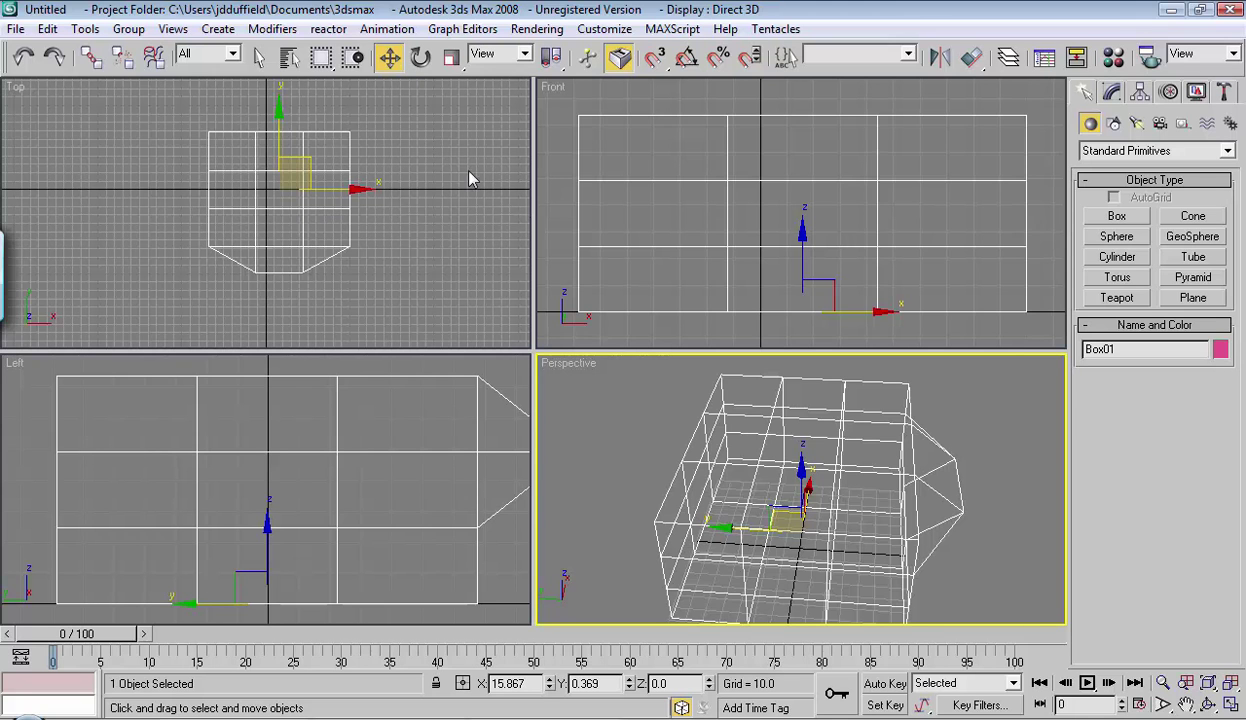
Delete the Box01 object from the scene
right_click(403, 167)
key("Delete")
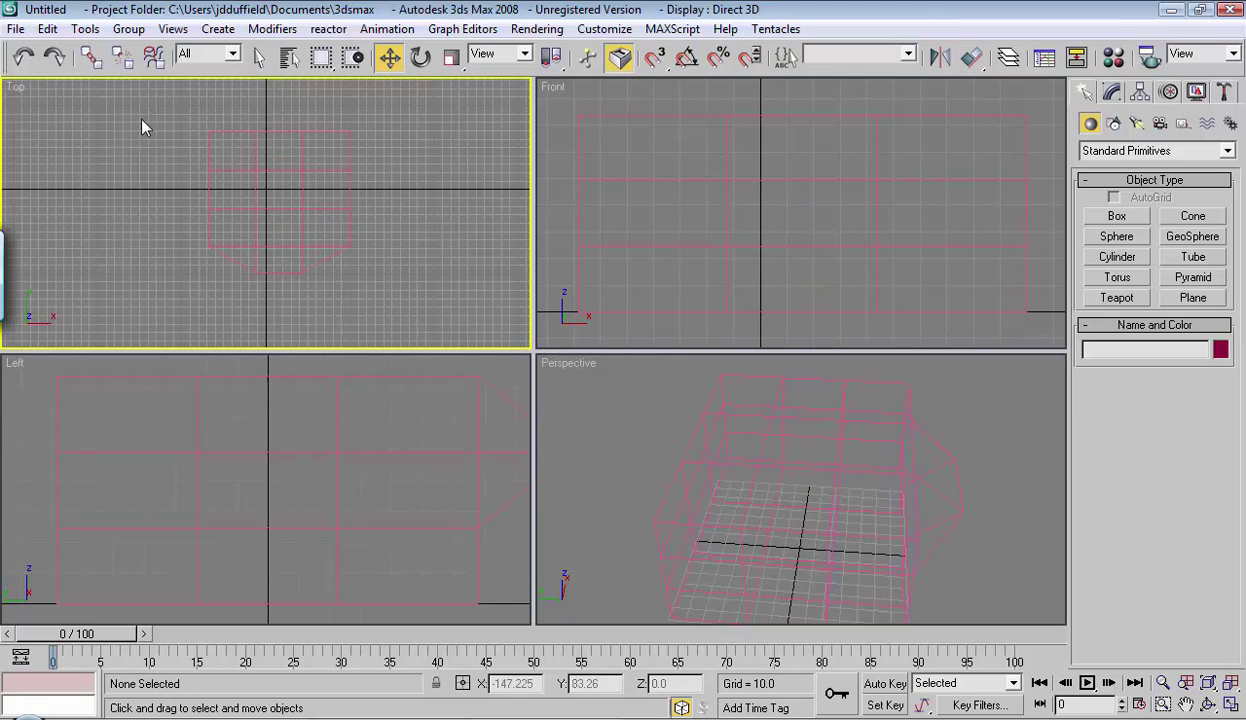
key("ctrl+z")
key("Delete")
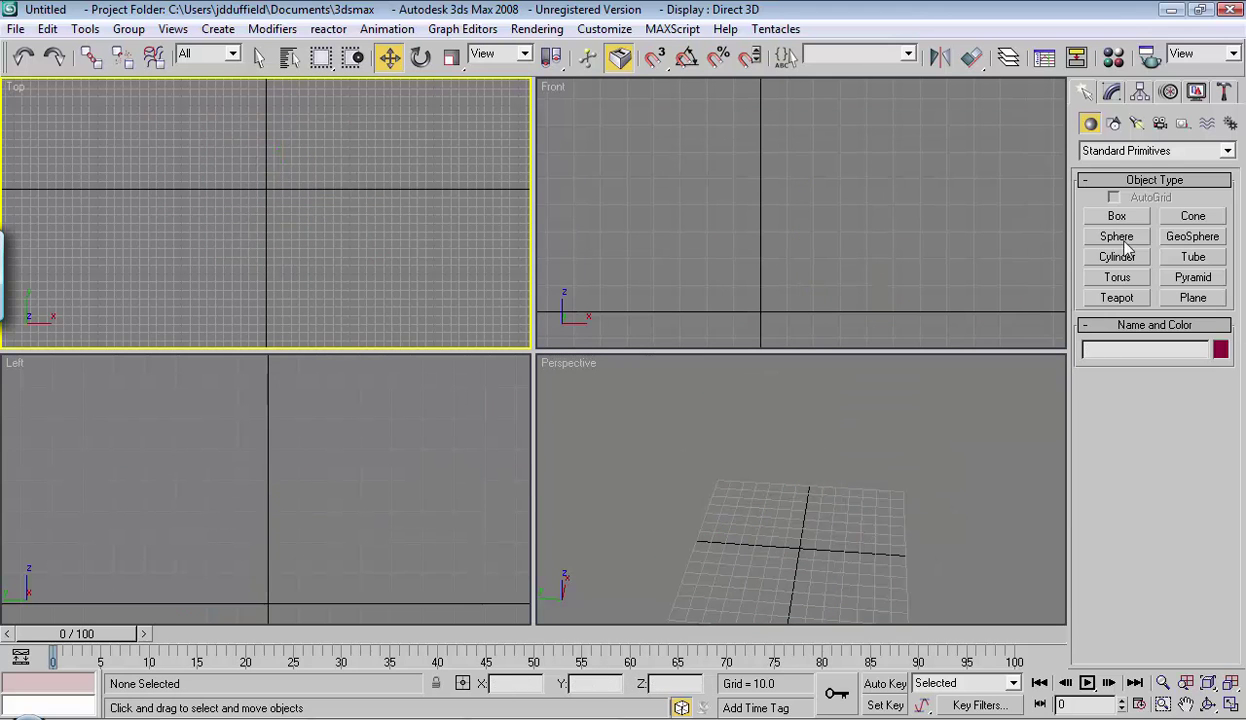
Create a sphere of radius 94.737 in the Top view and lower its segments to 28
left_click(1117, 236)
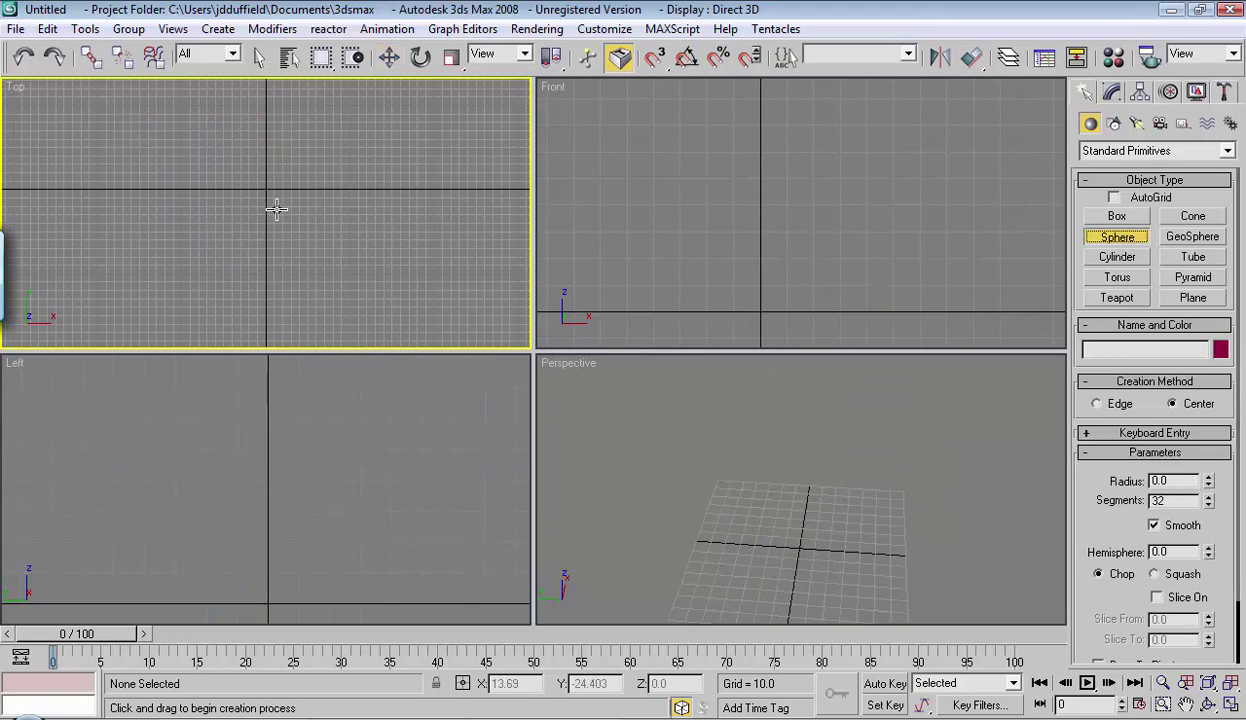
left_click_drag(277, 209, 339, 259)
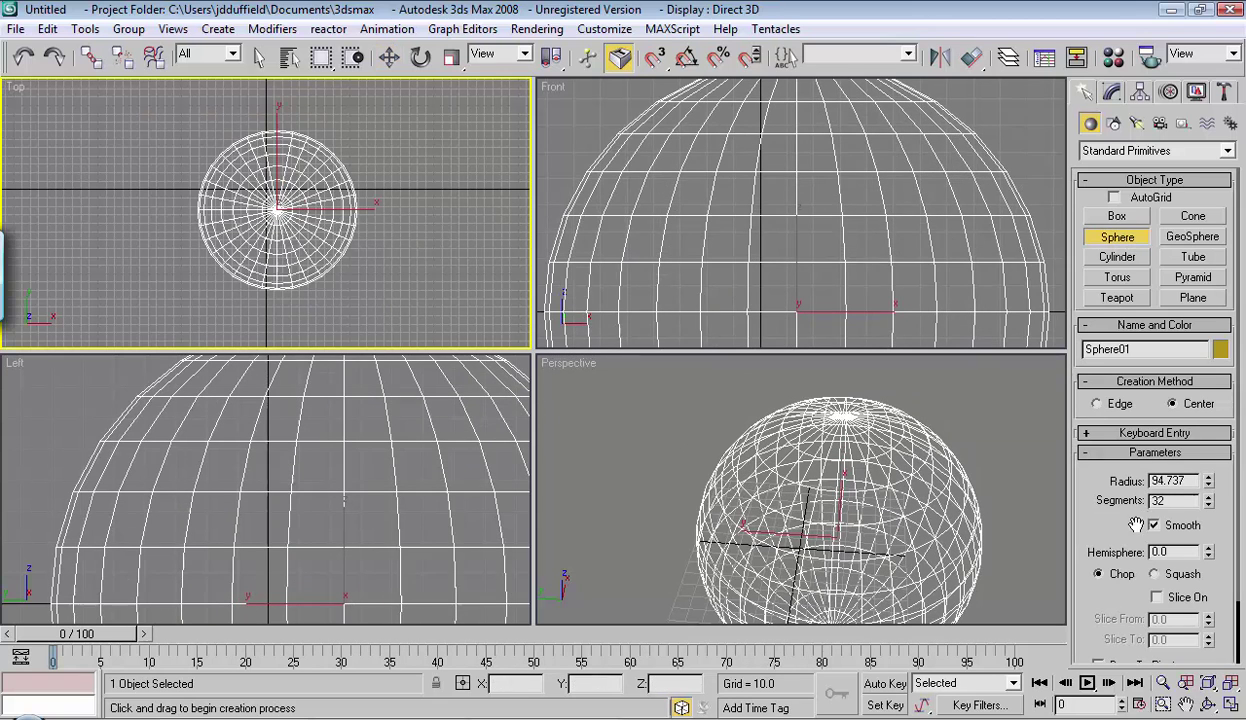
scroll(1200, 500, "down", 2)
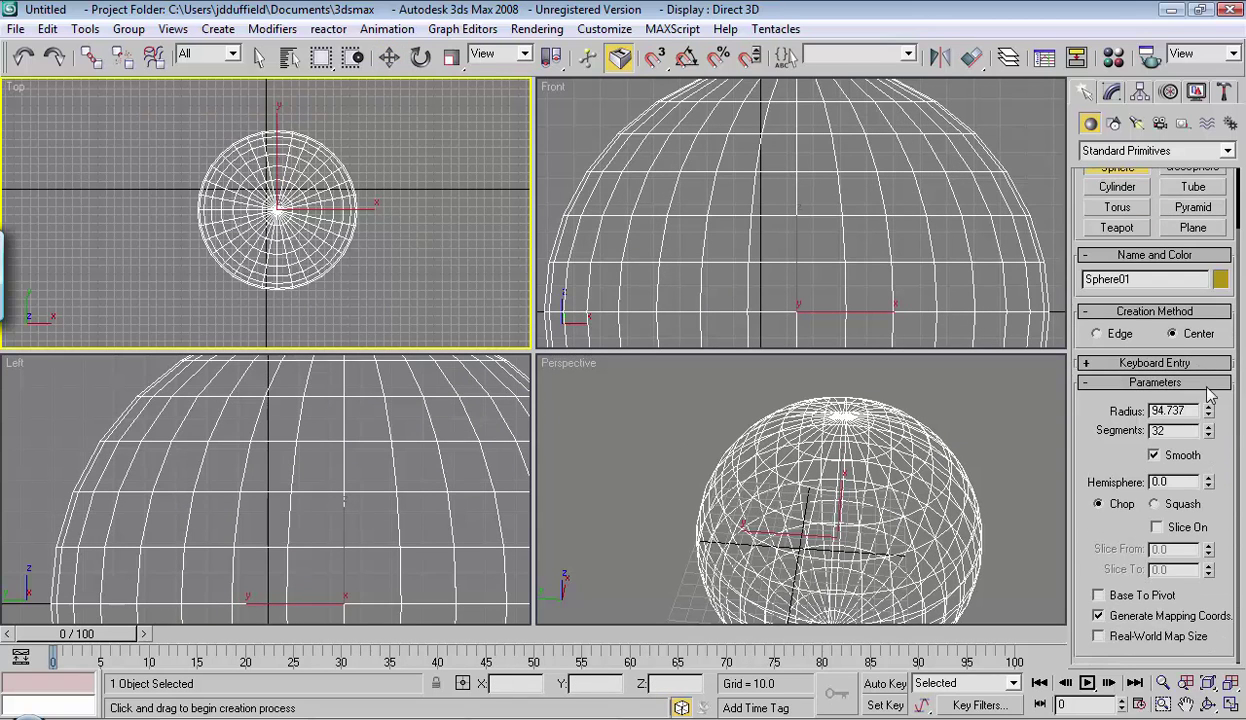
left_click_drag(1208, 434, 1211, 451)
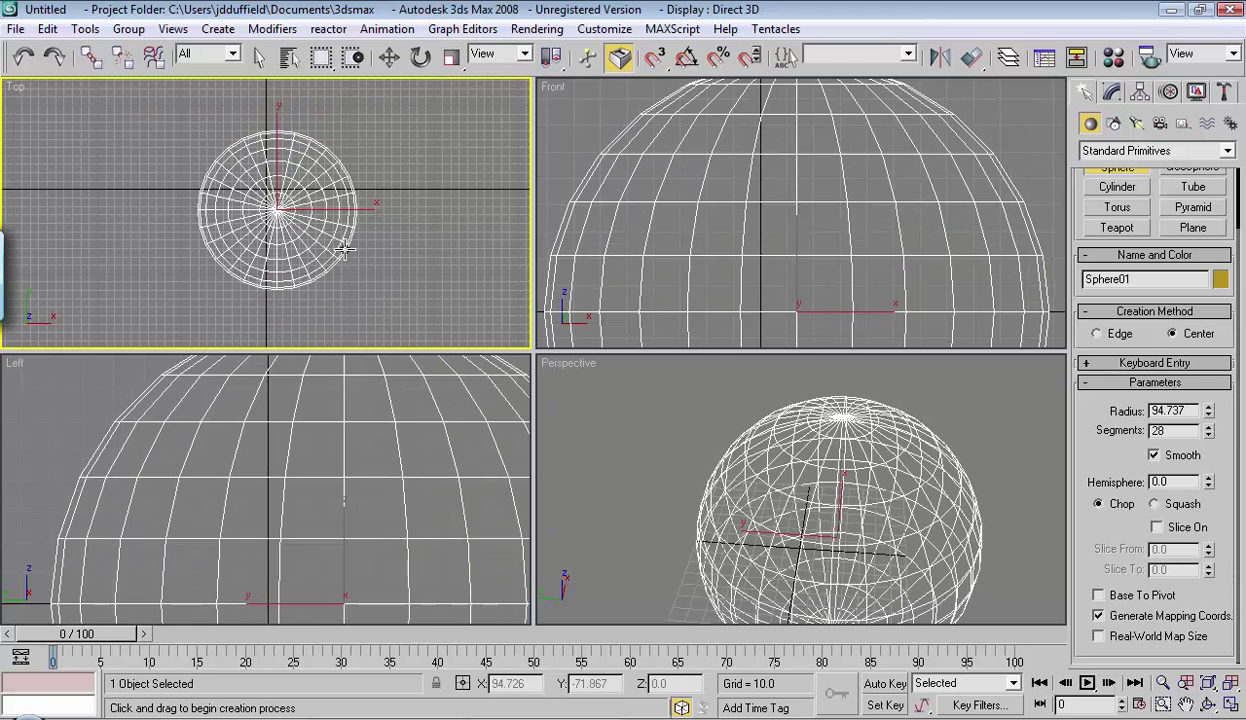
Convert Sphere01 to an Editable Poly from the quad menu's Convert To option
left_click(389, 57)
right_click(272, 210)
mouse_move(324, 390)
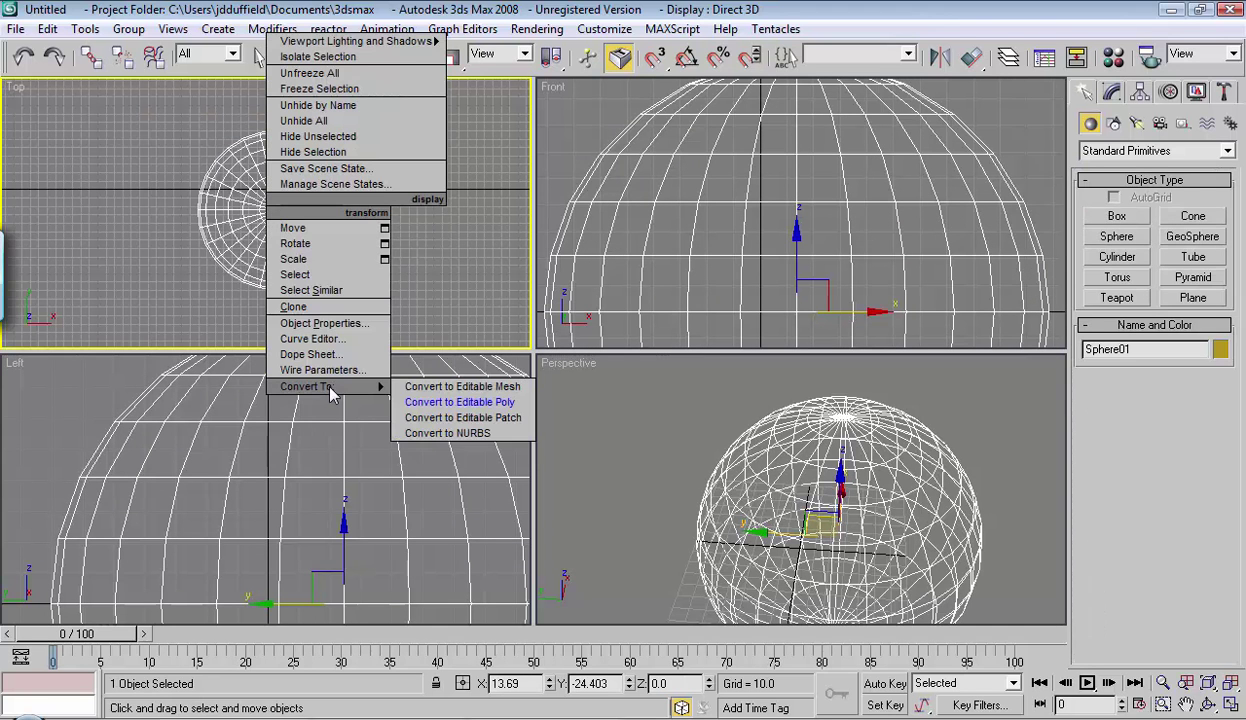
left_click(476, 400)
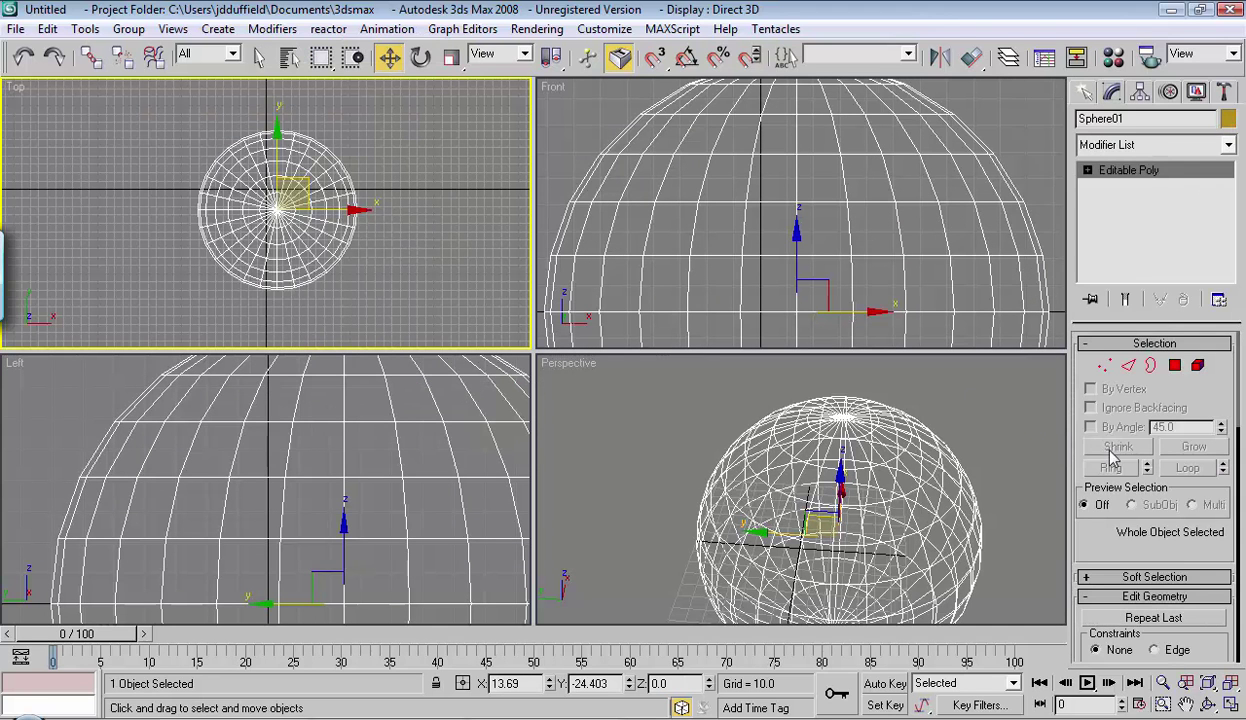
left_click(1085, 92)
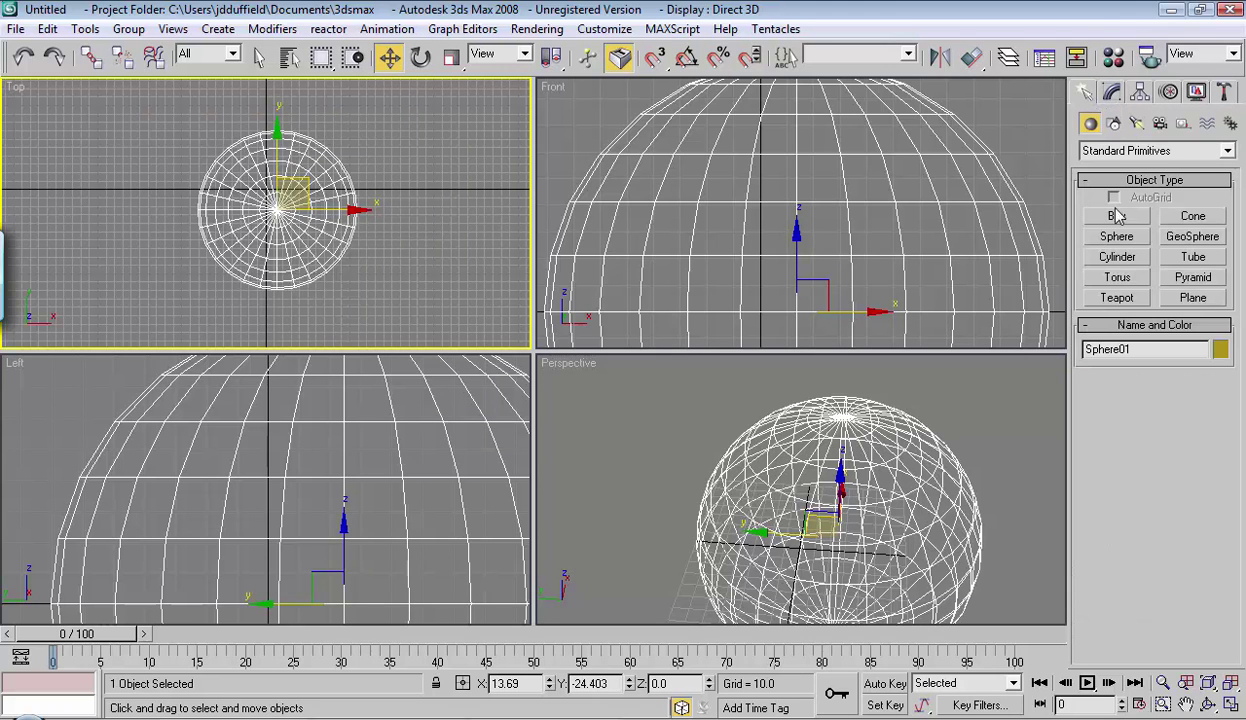